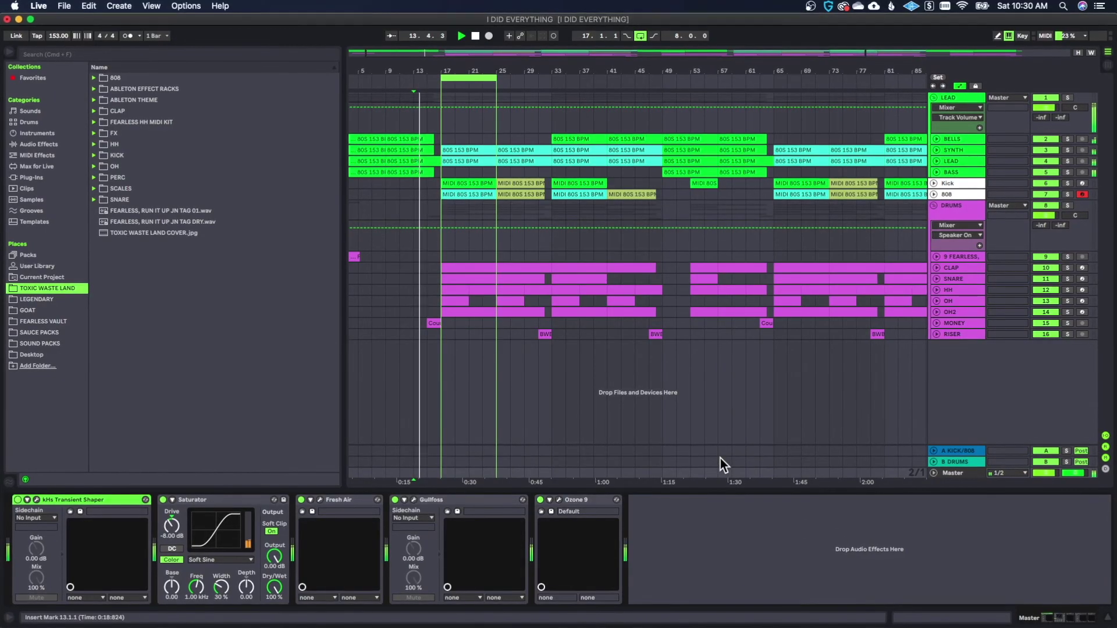
Take the kHs Transient Shaper off the Master chain, ahead of the Saturator.
mouse_move(241, 607)
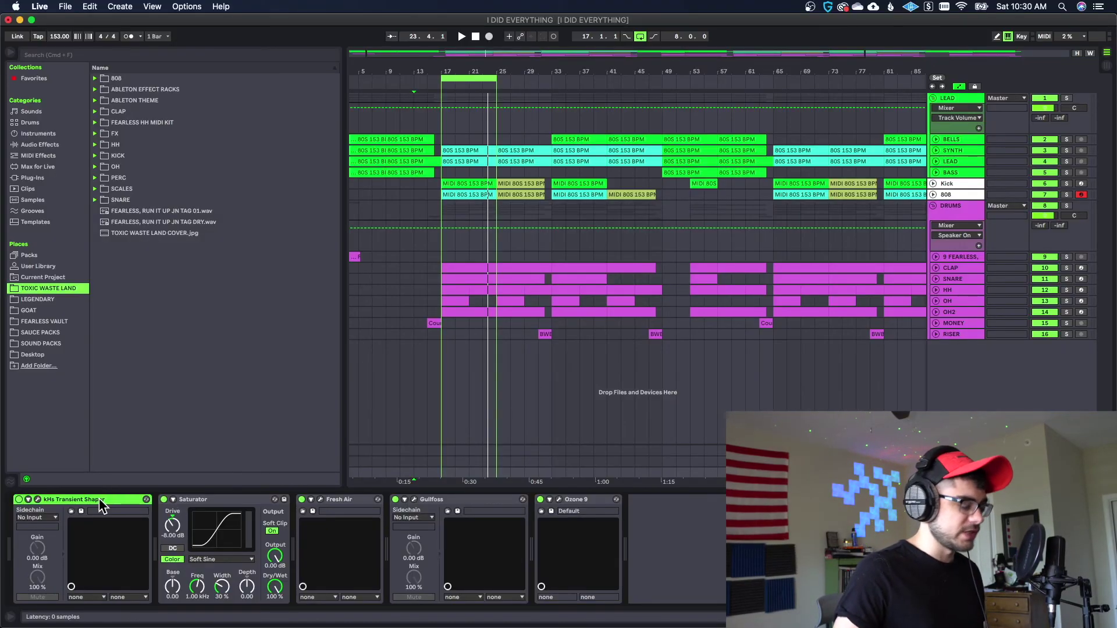
Delete Fresh Air, Gullfoss and Ozone 9, then loop-play bars 17–25 through the Saturator.
key("Delete")
left_click(207, 502)
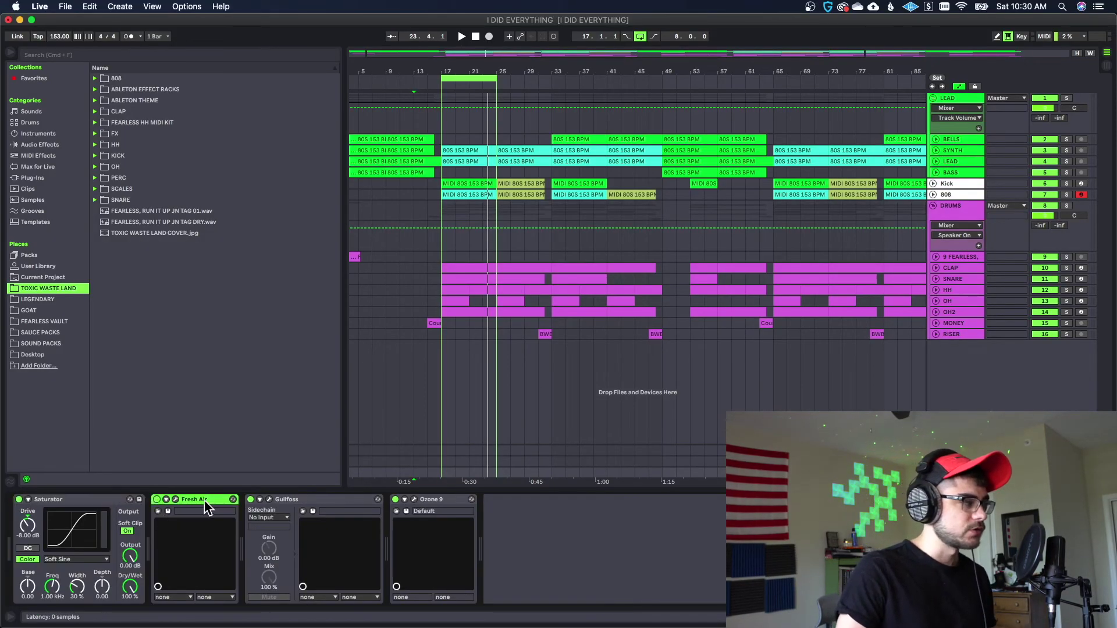
key("Delete")
key("Delete")
key("Delete")
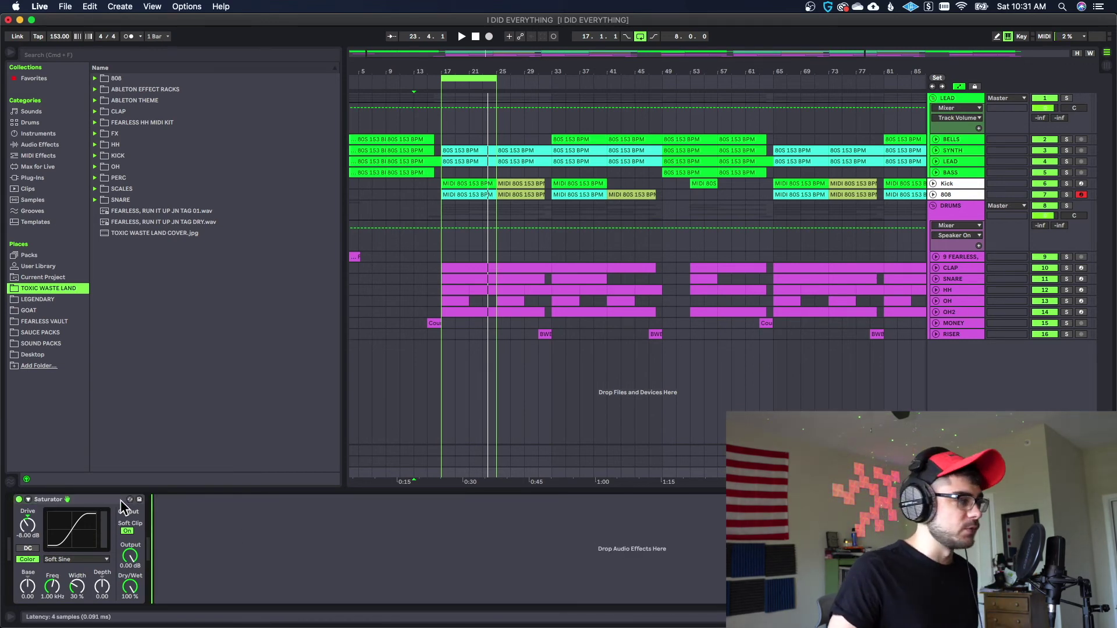
left_click(76, 509)
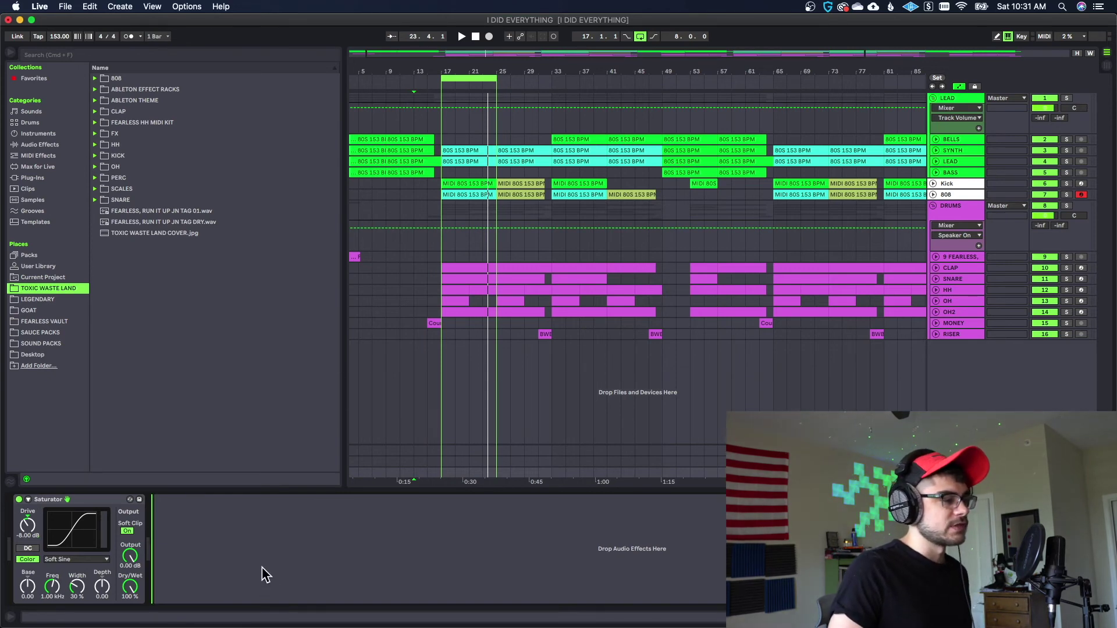
left_click(476, 78)
key("space")
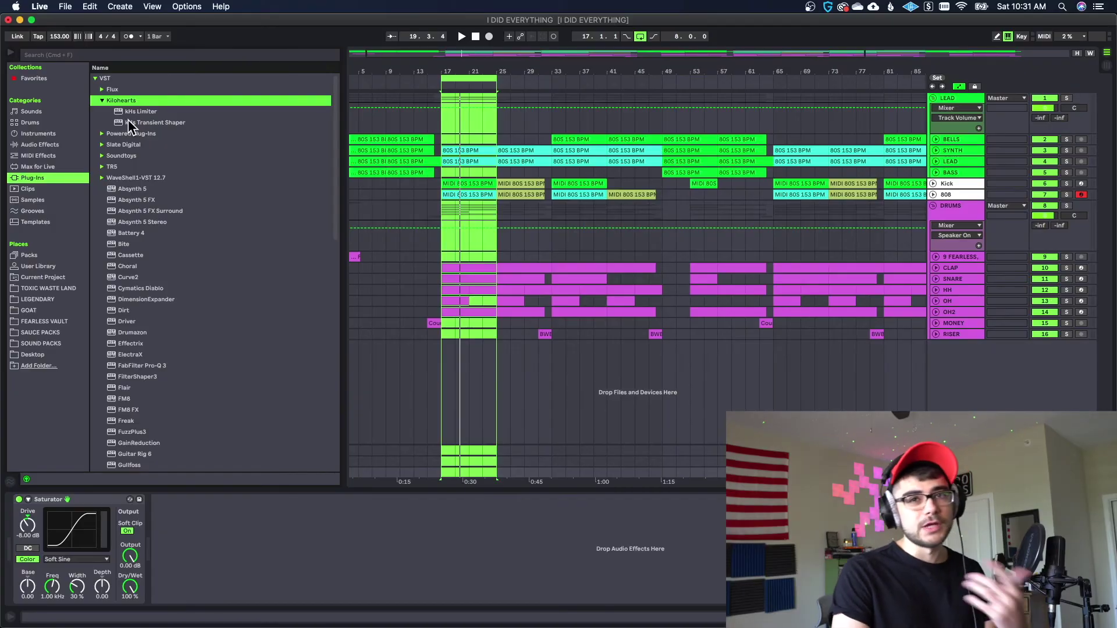
Add kHs Transient Shaper after the Saturator, move its window aside and play the loop.
double_click(128, 119)
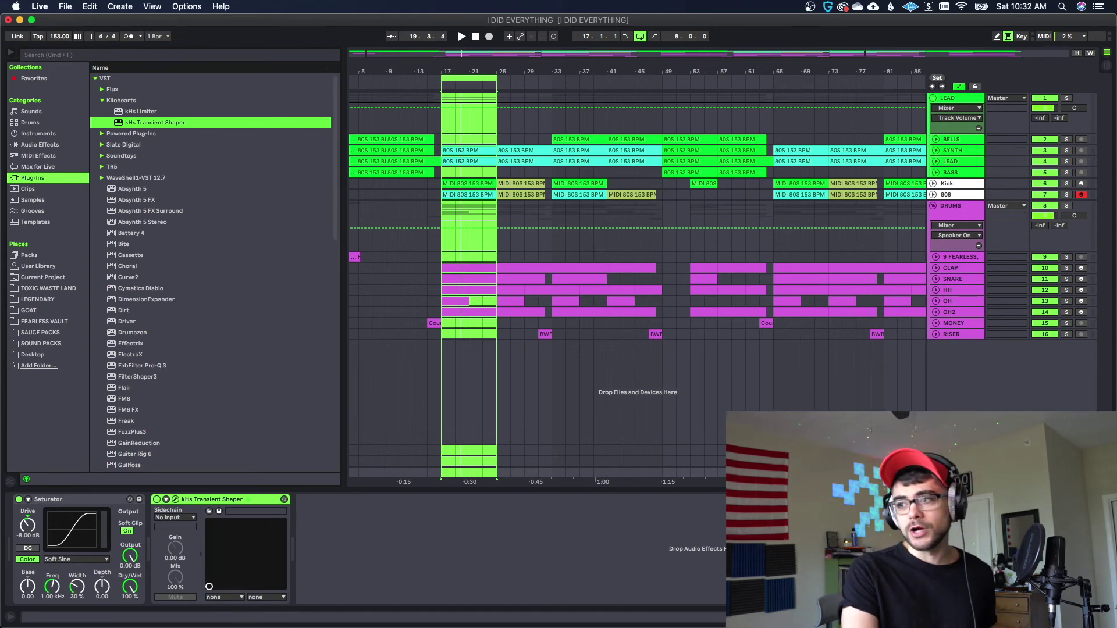
left_click_drag(413, 208, 342, 156)
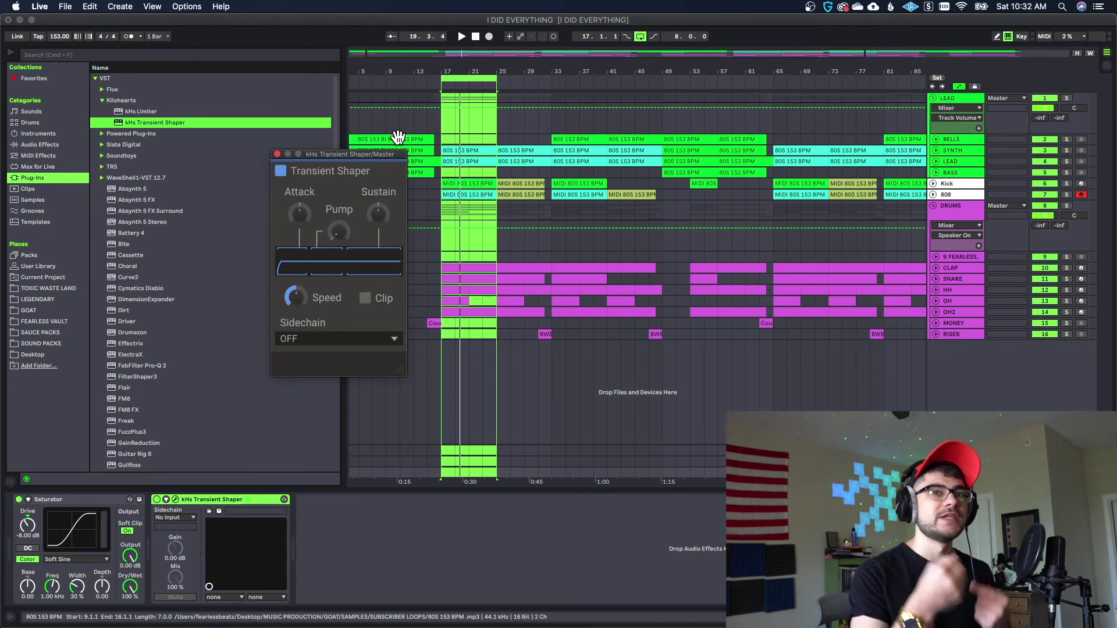
key("space")
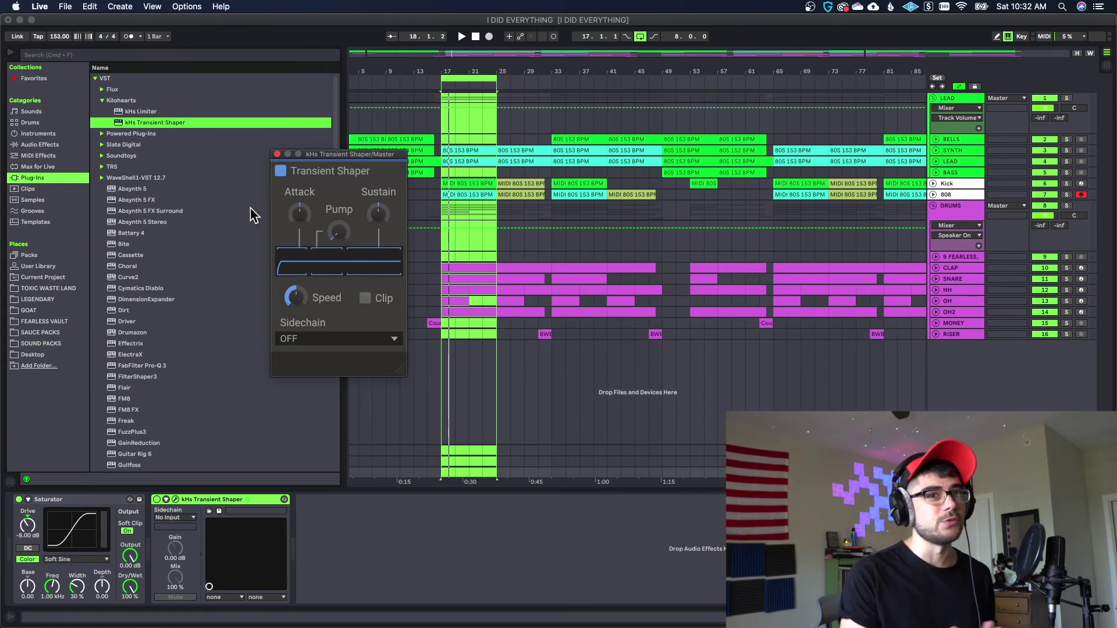
Move Transient Shaper ahead of the Saturator and raise its Attack to about 15 %.
left_click(230, 501)
left_click_drag(99, 506, 43, 506)
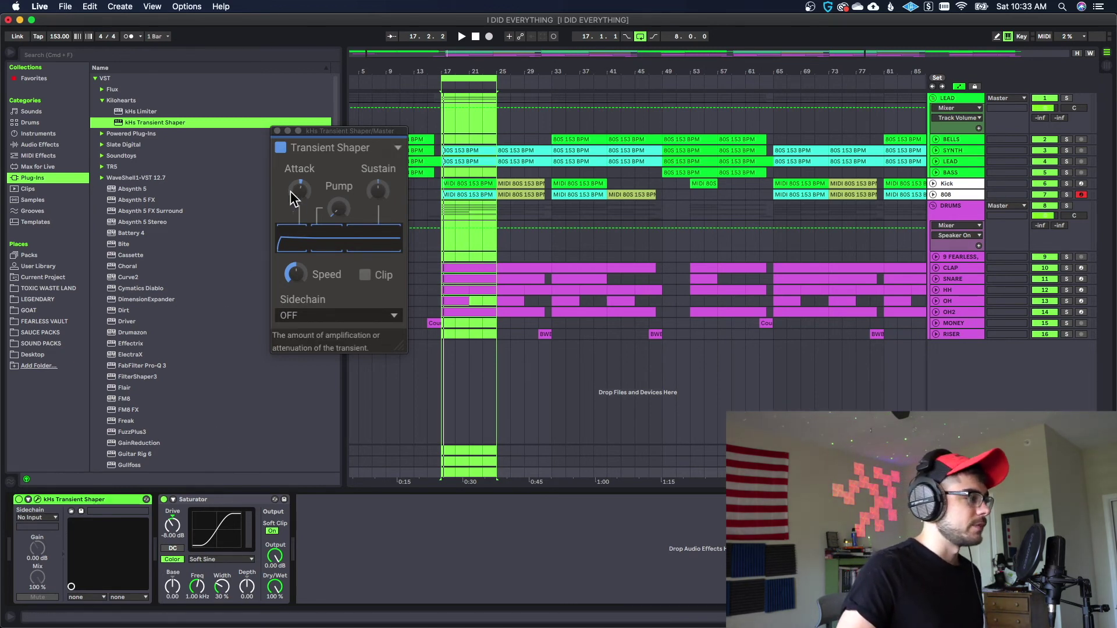
scroll(235, 351, "down", 1)
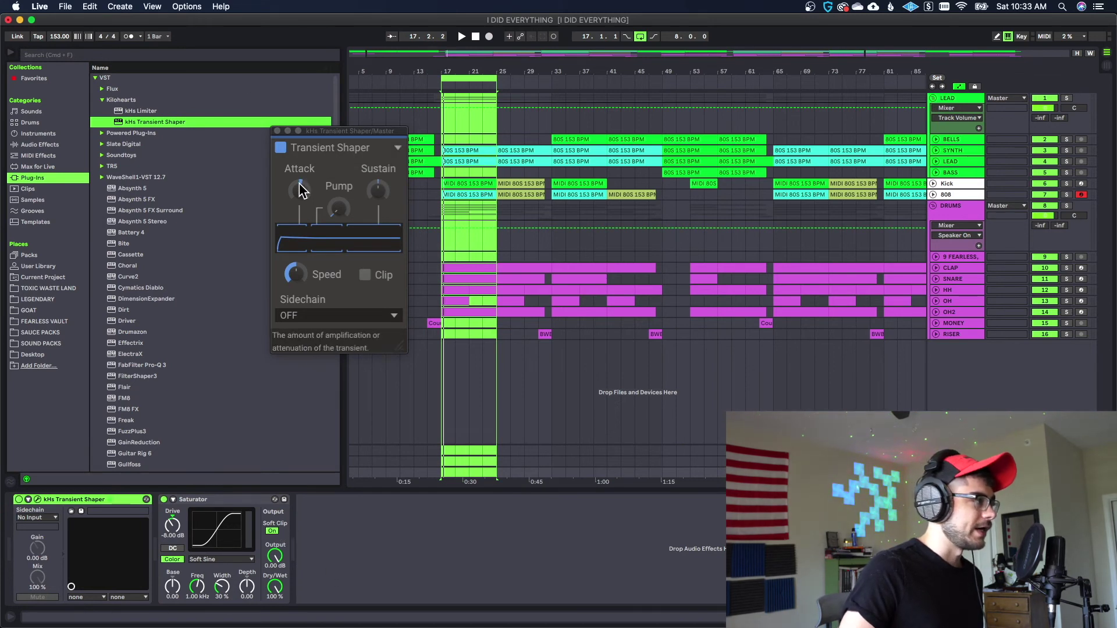
key("space")
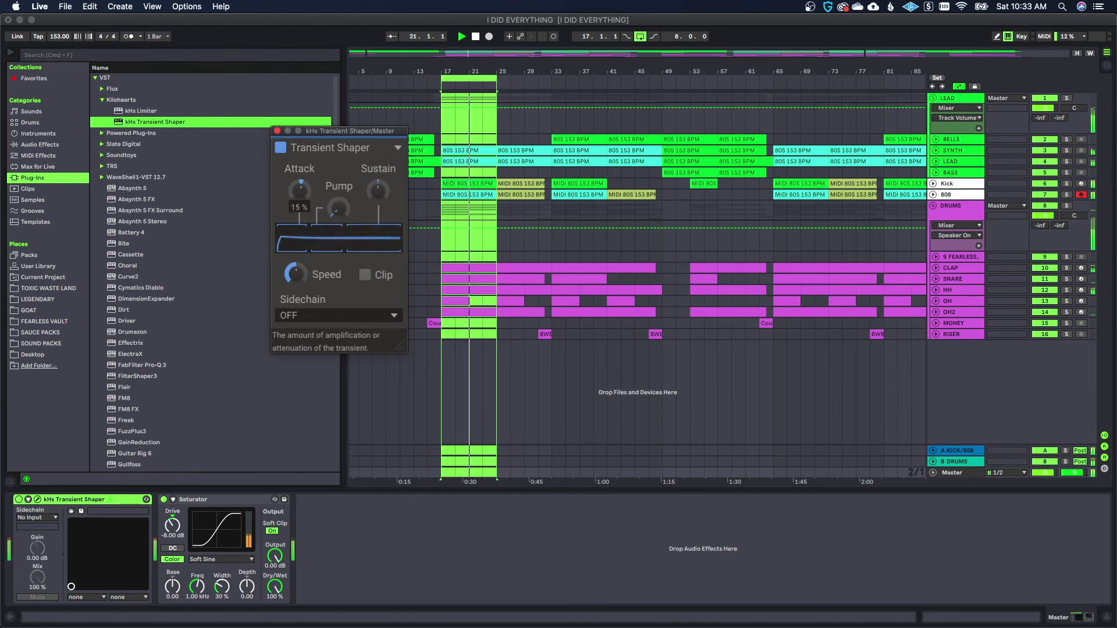
left_click_drag(299, 190, 318, 206)
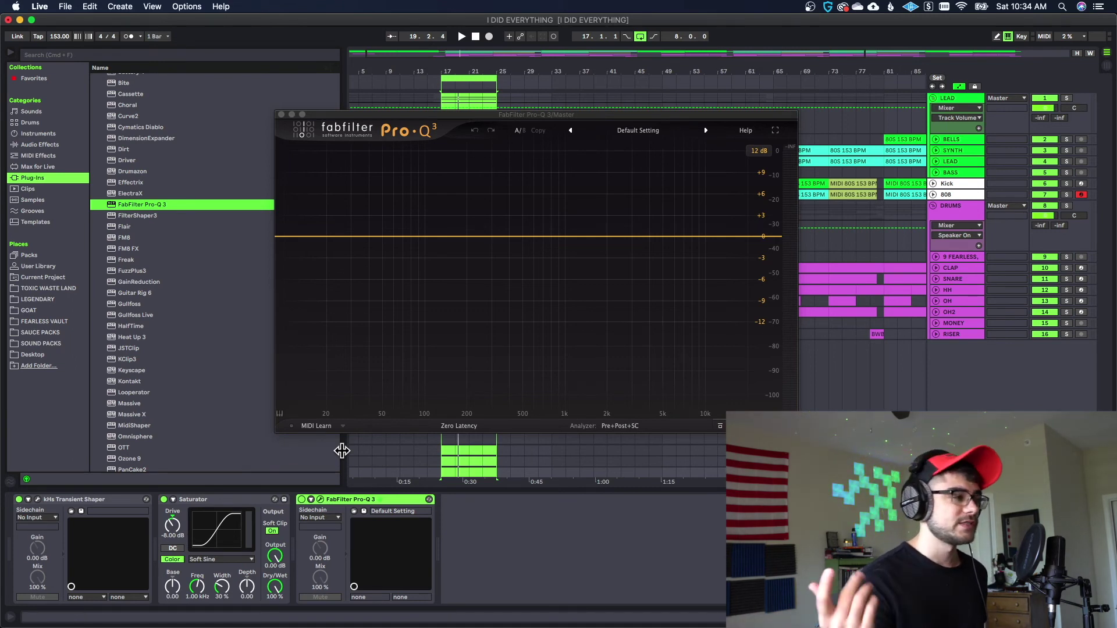
Add a Pro-Q 3 bell boost of about +3 dB near 2.4 kHz, comparing against the flat EQ.
key("space")
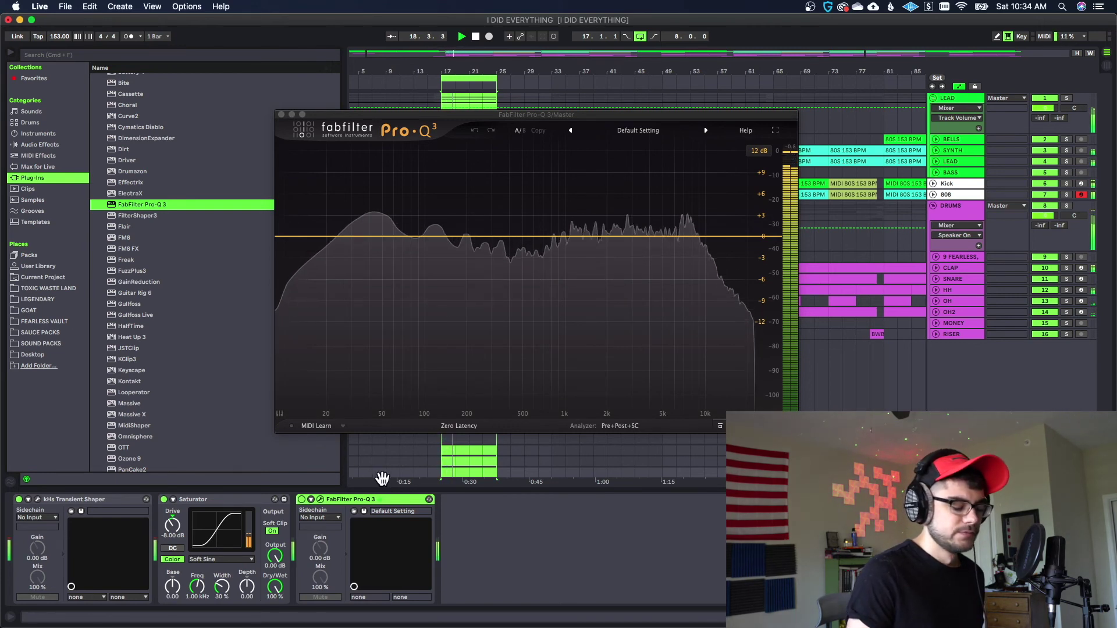
key("space")
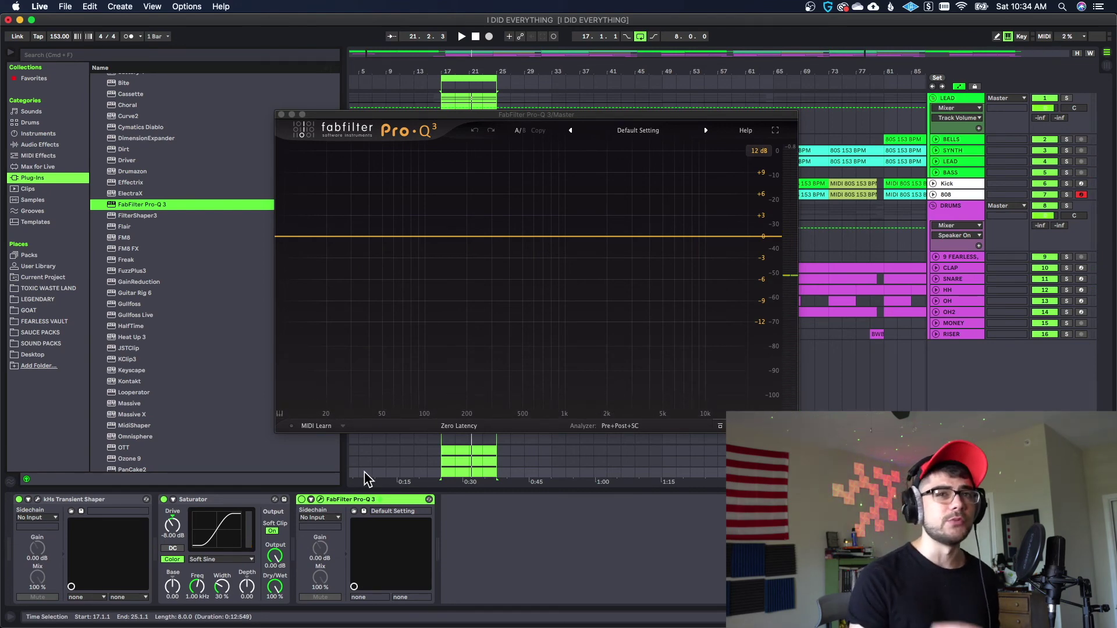
key("space")
mouse_move(629, 236)
left_mouse_down()
mouse_move(625, 210)
mouse_move(620, 217)
left_mouse_up()
scroll(622, 220, "up", 10)
scroll(620, 220, "down", 8)
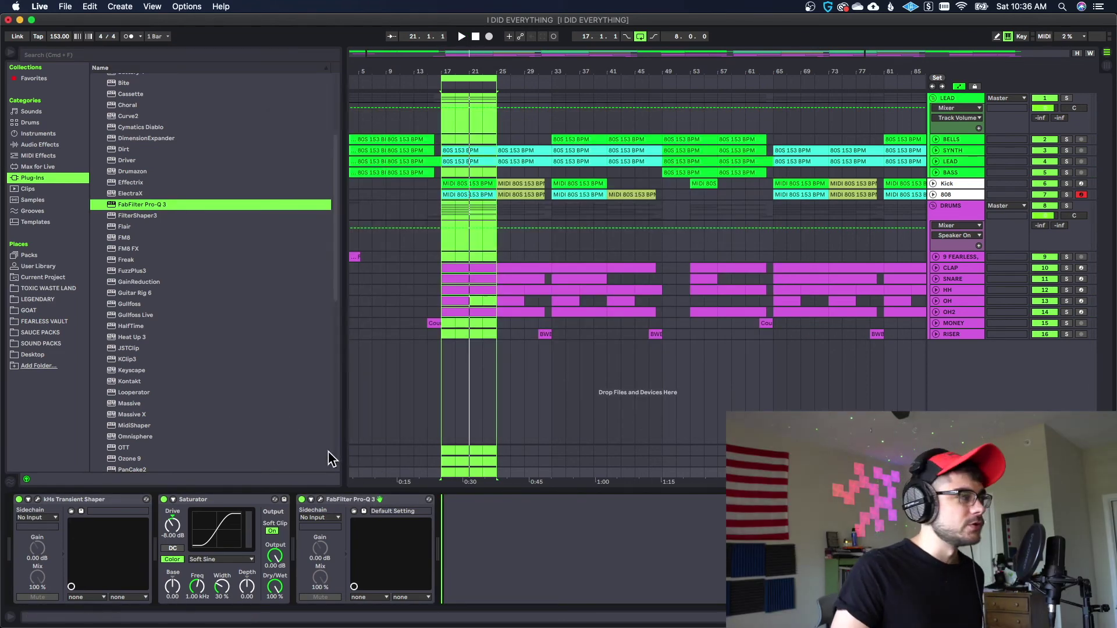
Load Slate Digital Fresh Air onto the Master after Pro-Q 3.
scroll(195, 328, "up", 5)
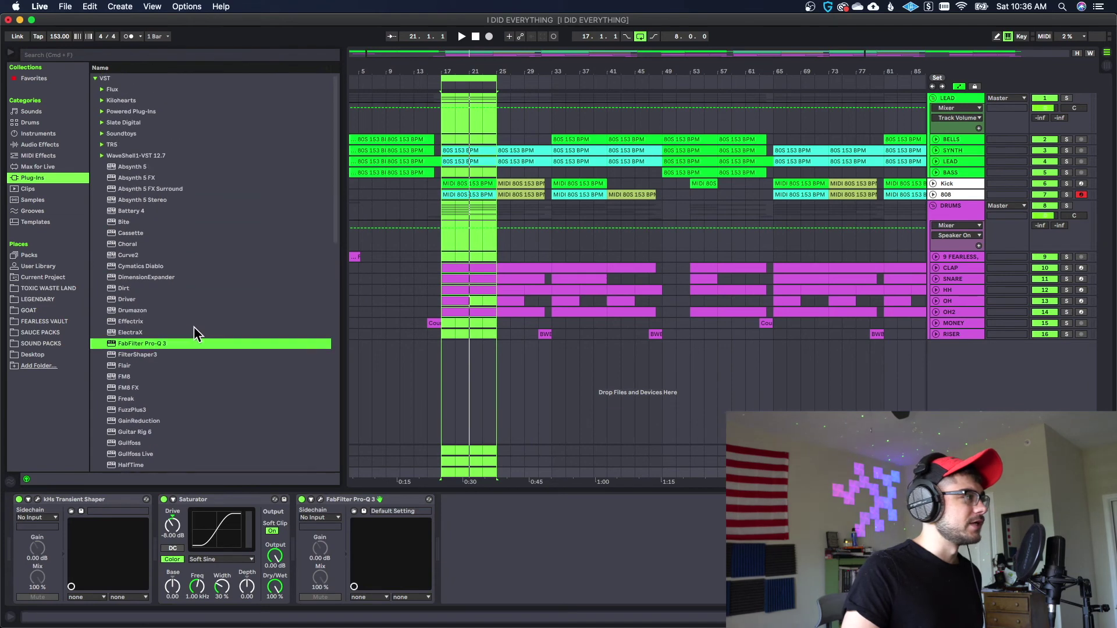
left_click(103, 123)
double_click(133, 134)
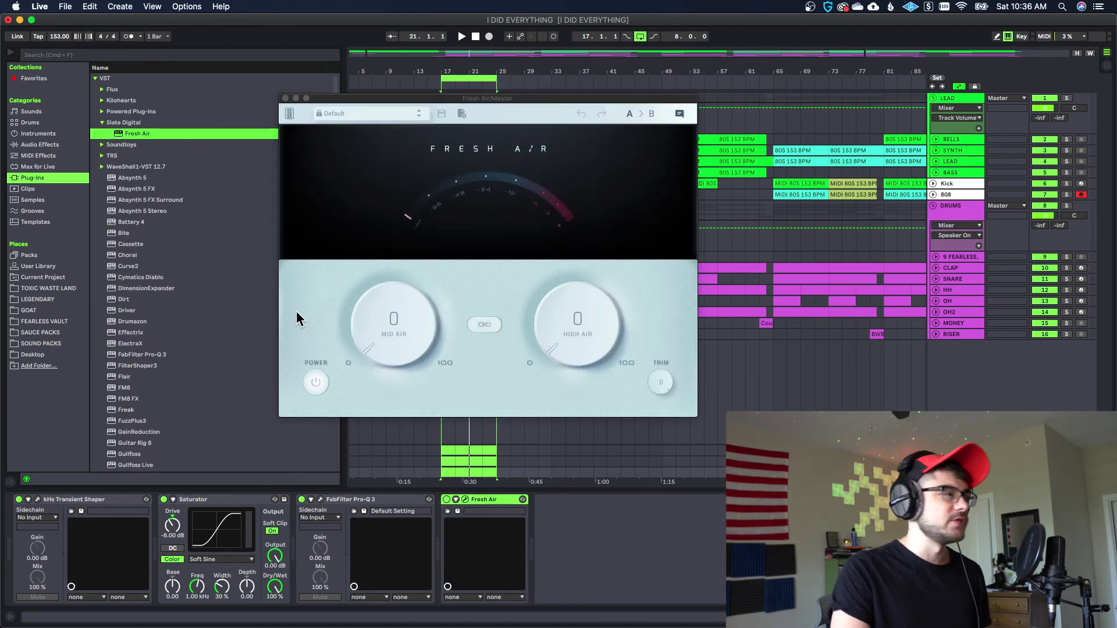
left_click_drag(508, 95, 615, 73)
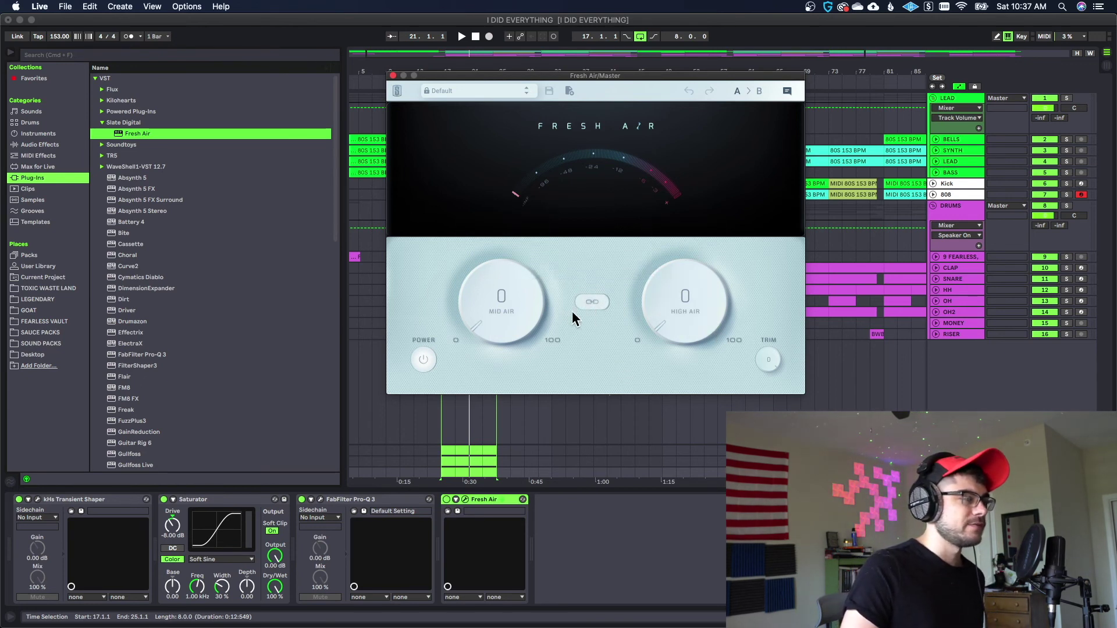
Link Fresh Air's Mid Air and High Air and raise both to about 6.
left_click(589, 305)
left_click_drag(516, 315, 445, 282)
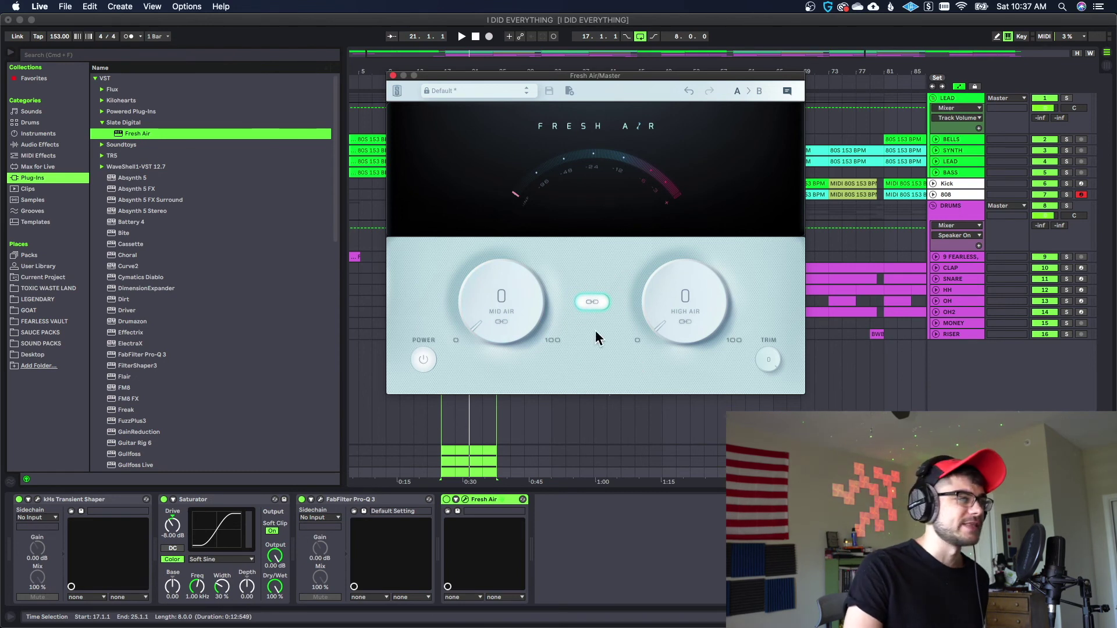
key("space")
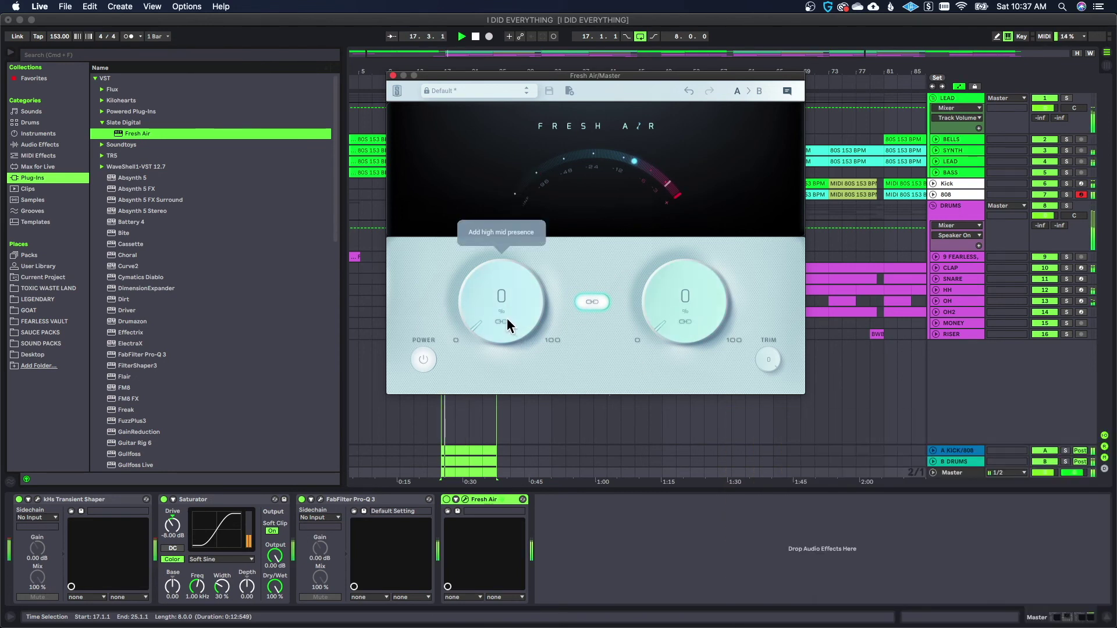
left_click_drag(506, 324, 498, 281)
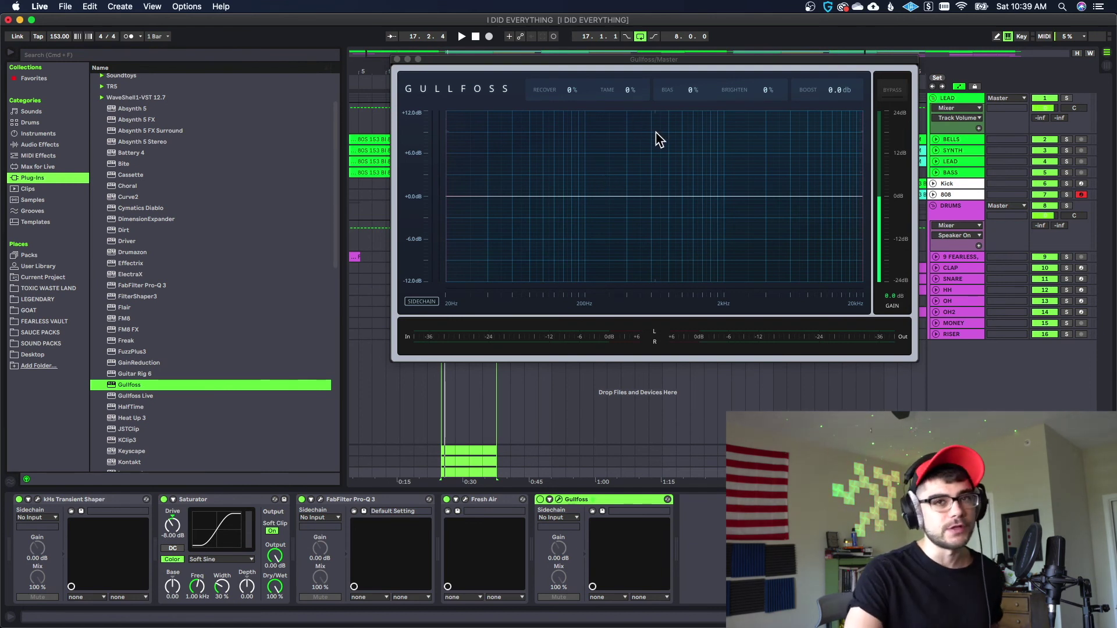
Set Gullfoss Recover and Tame to 20 %, then bypass and re-enable it to compare.
left_click(556, 108)
key("space")
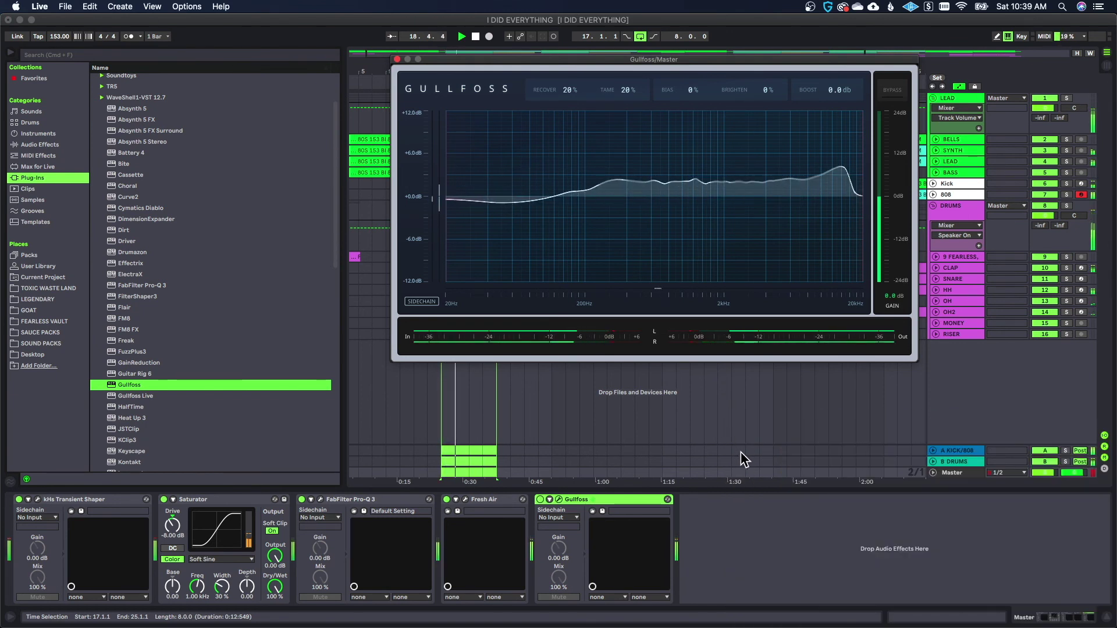
left_click(540, 499)
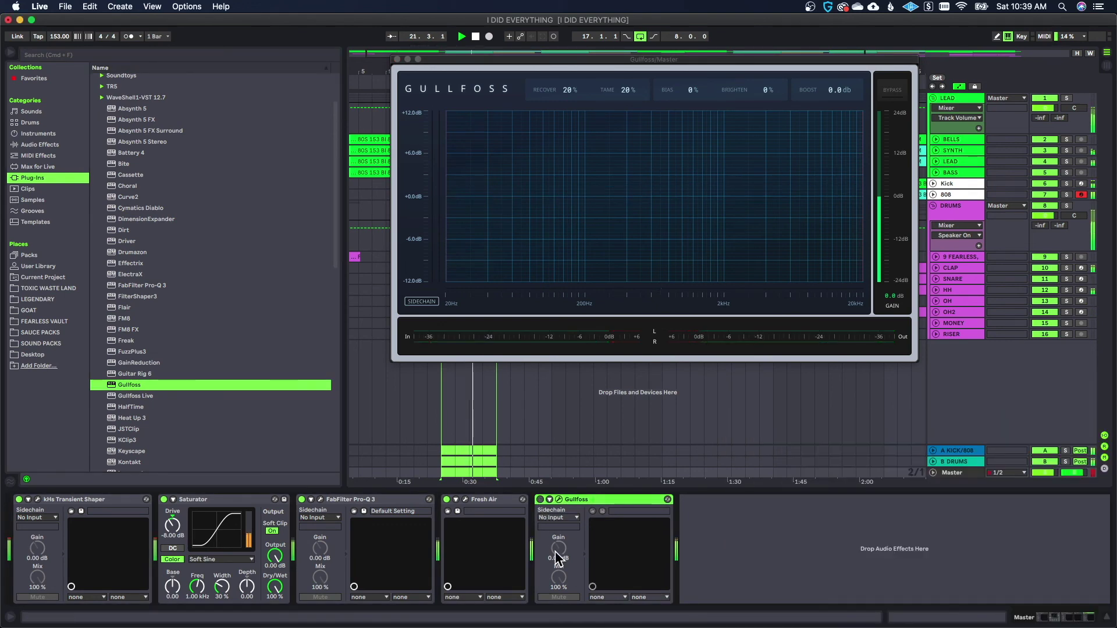
left_click(540, 499)
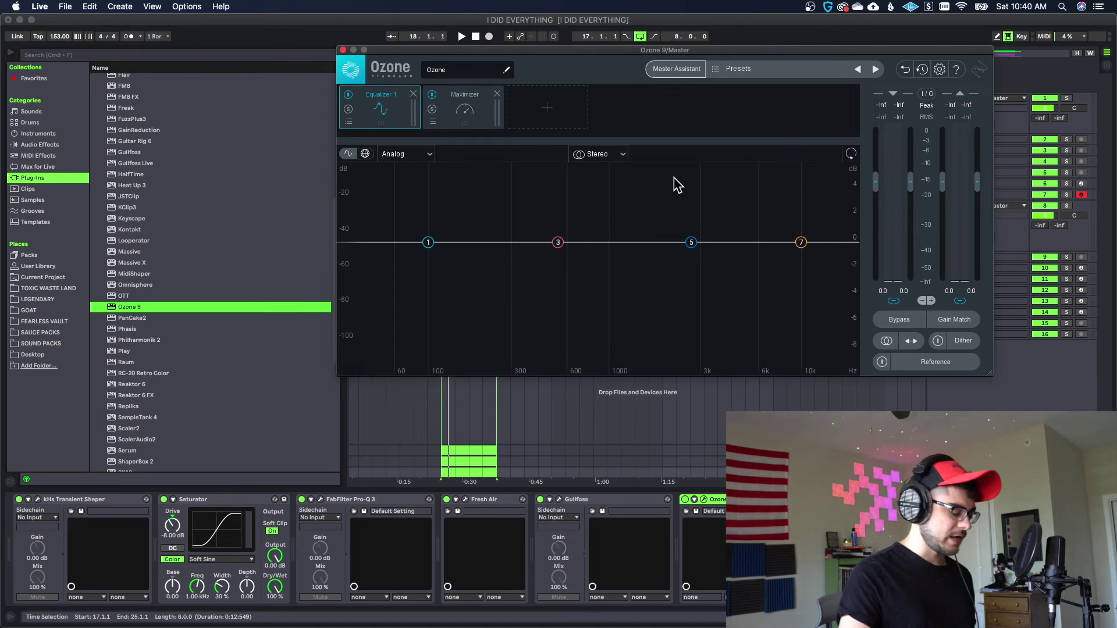
Bring the Ozone 9 window back on screen and start its Master Assistant.
left_click_drag(509, 58, 730, 45)
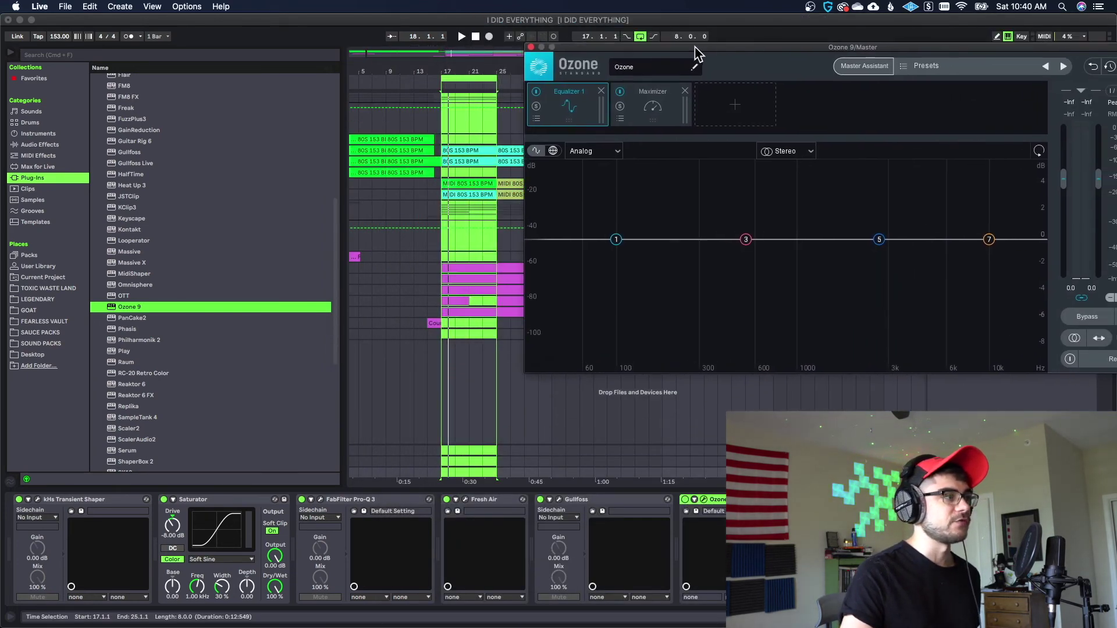
left_click_drag(691, 49, 690, 48)
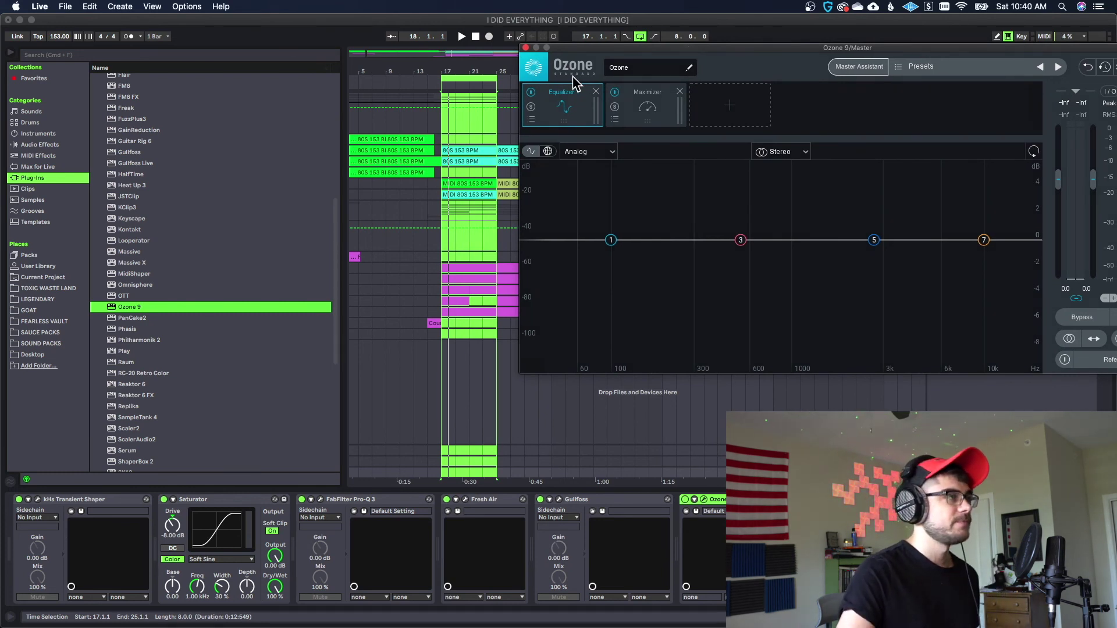
left_click(453, 74)
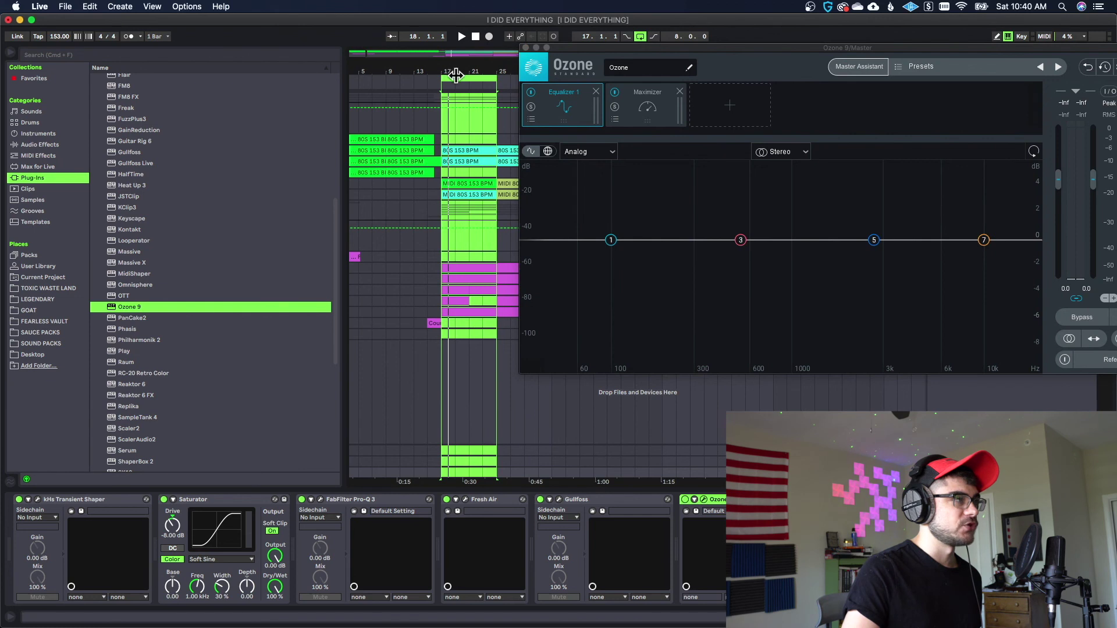
left_click(583, 47)
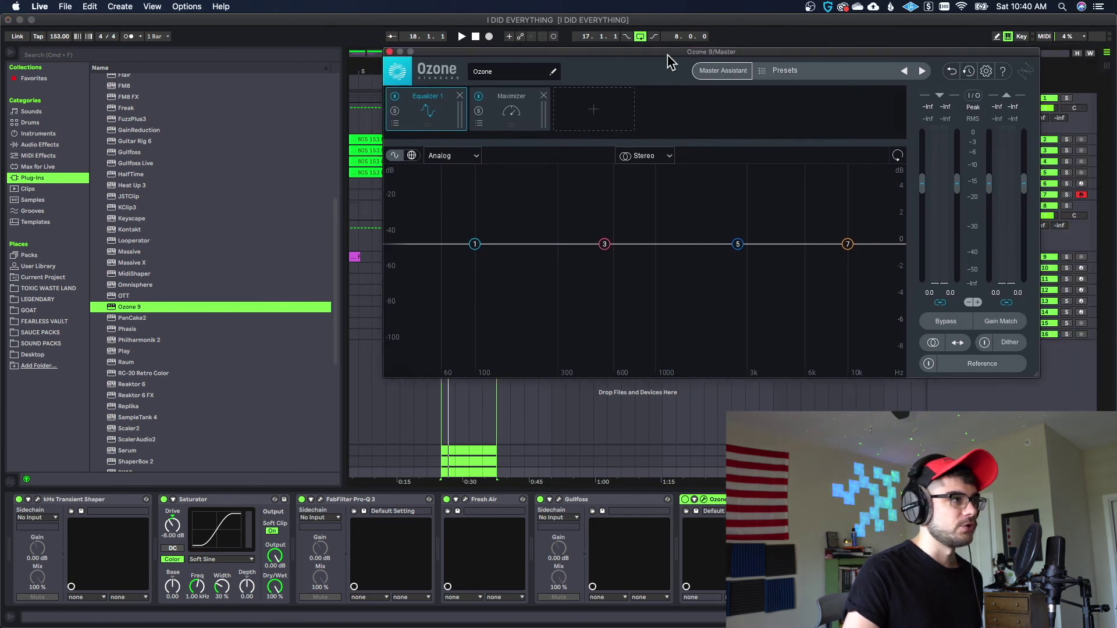
left_click(720, 69)
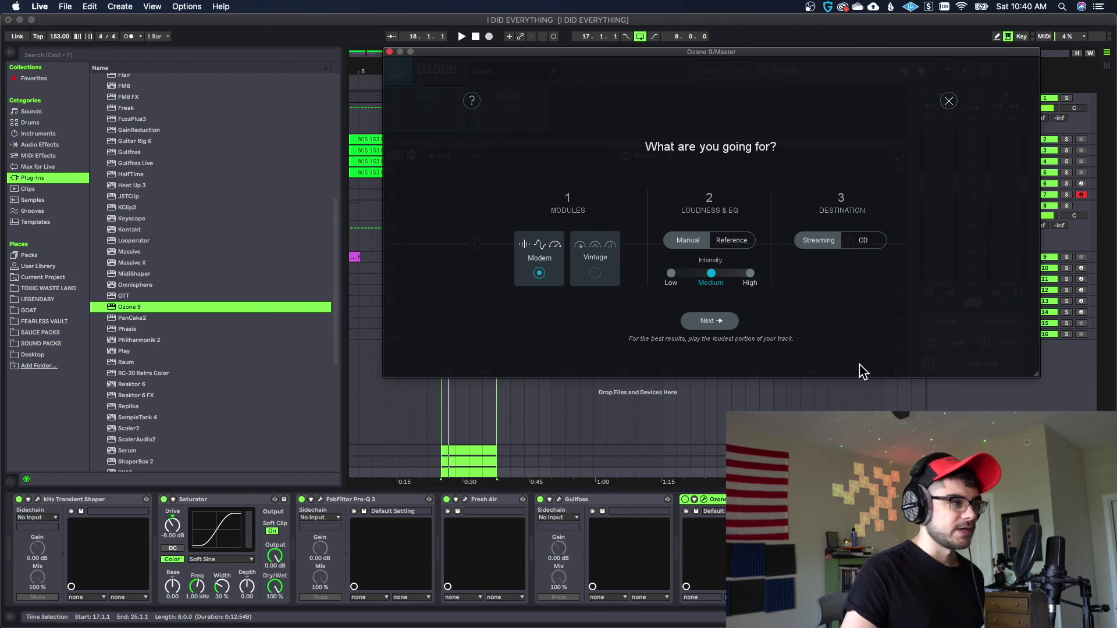
Advance Master Assistant to listening and play the beat so Ozone can analyse it.
left_click(725, 324)
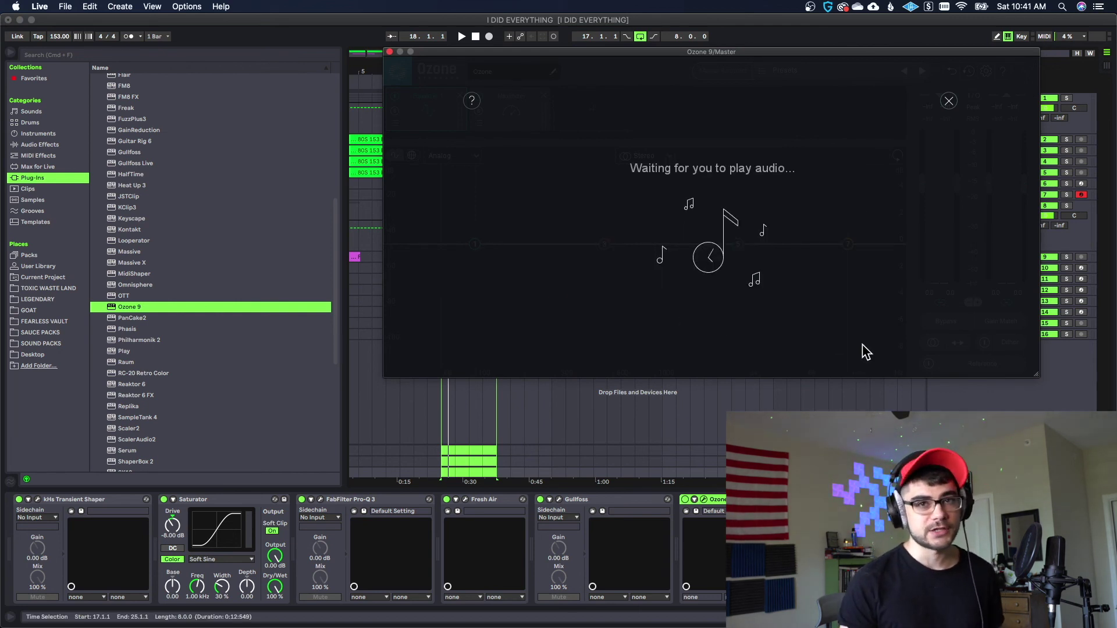
key("space")
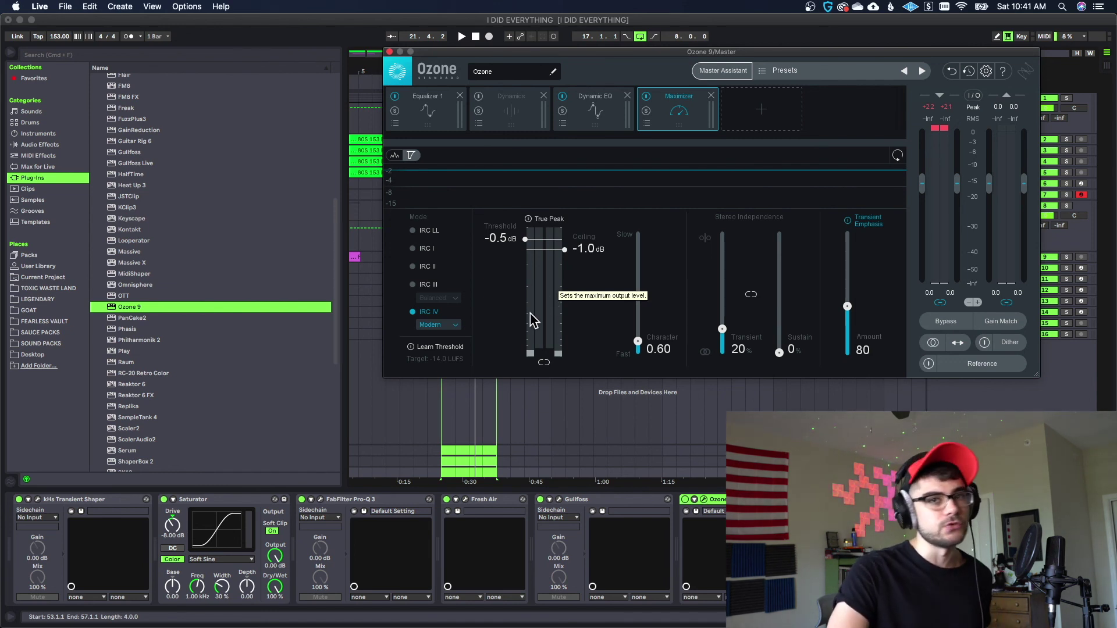
left_click(582, 122)
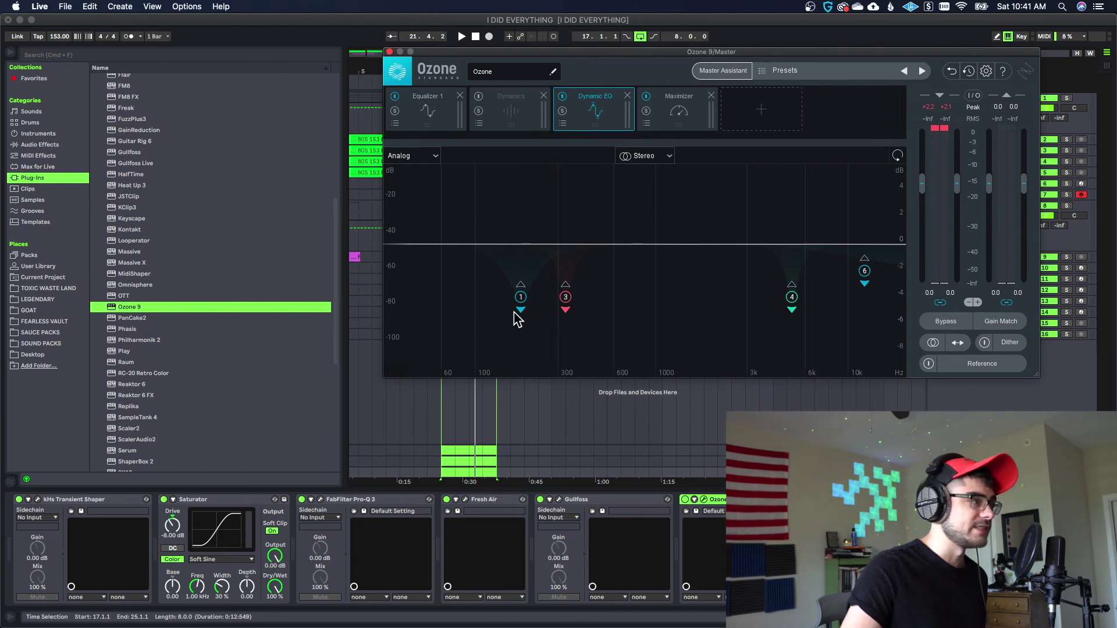
key("space")
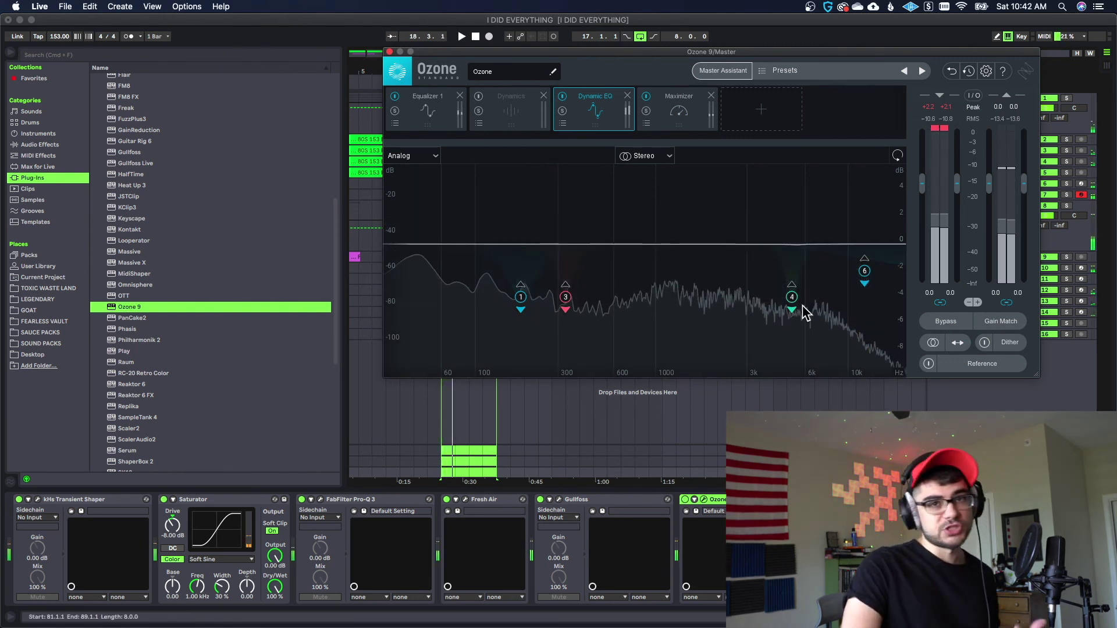
key("space")
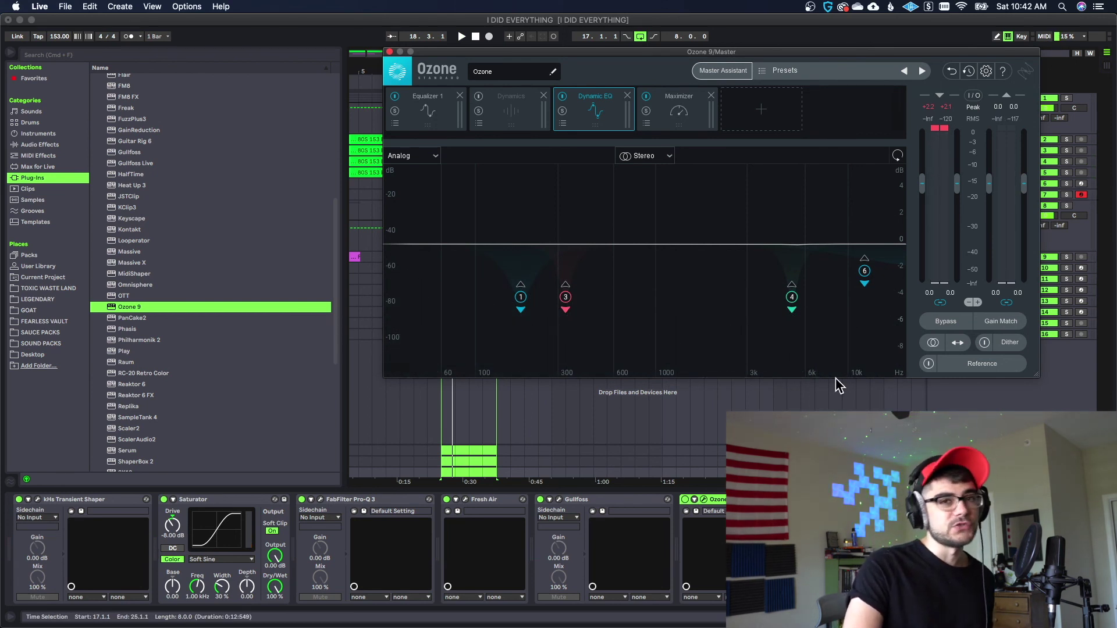
key("space")
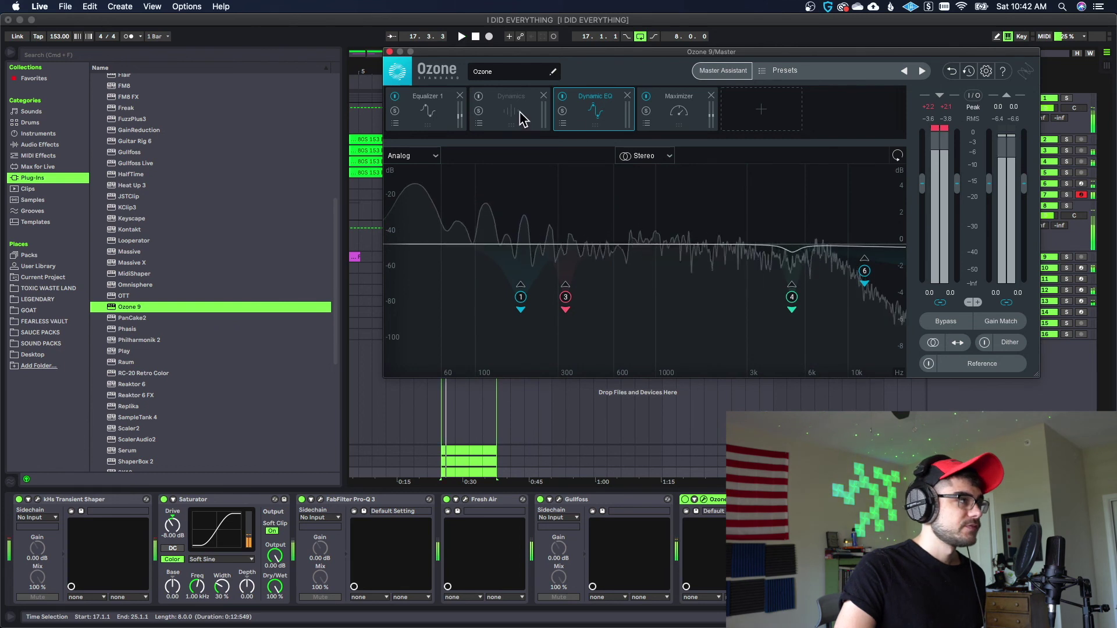
left_click(518, 117)
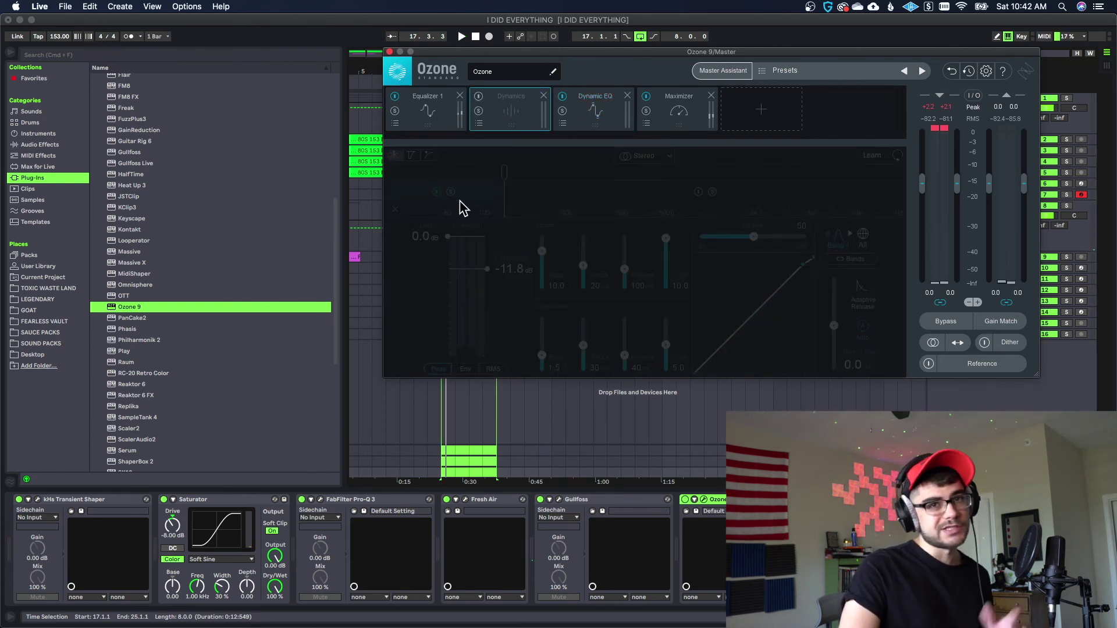
left_click(412, 126)
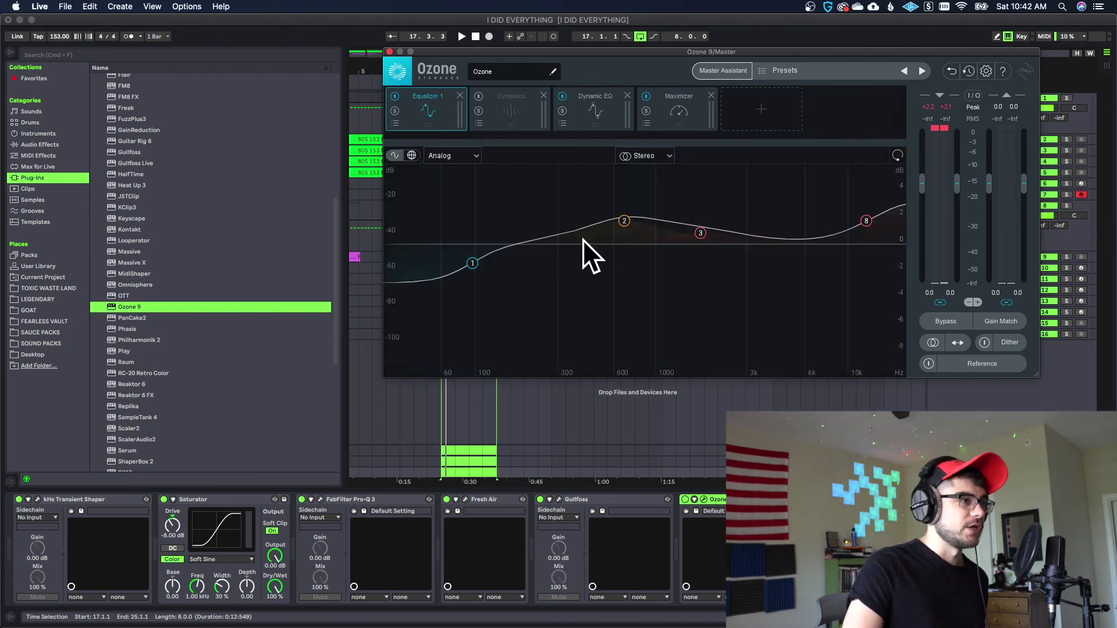
key("space")
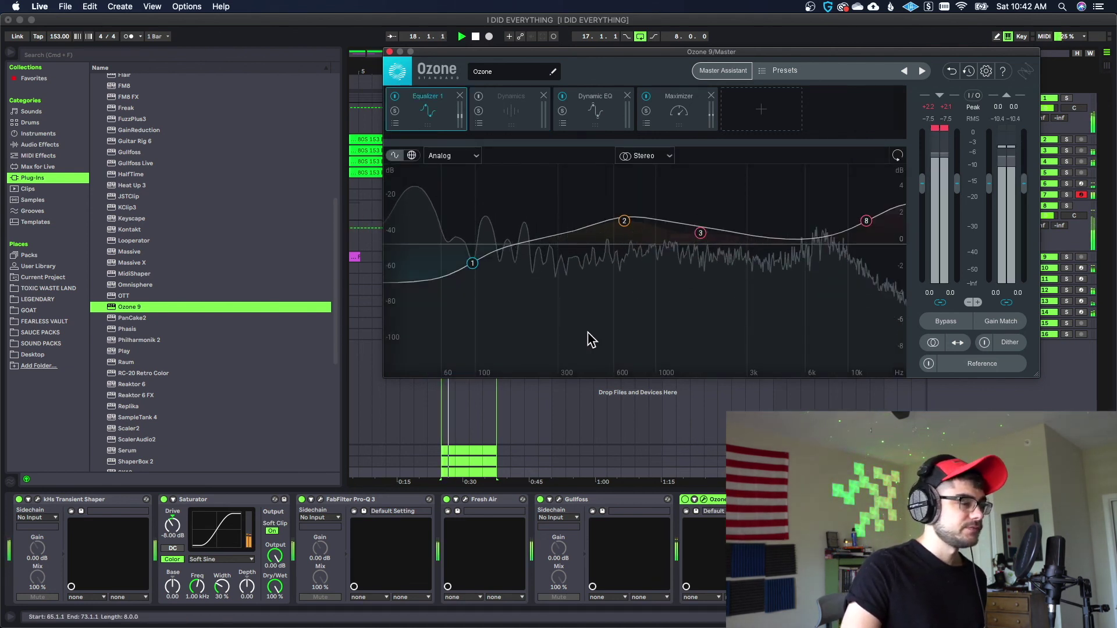
left_click(666, 123)
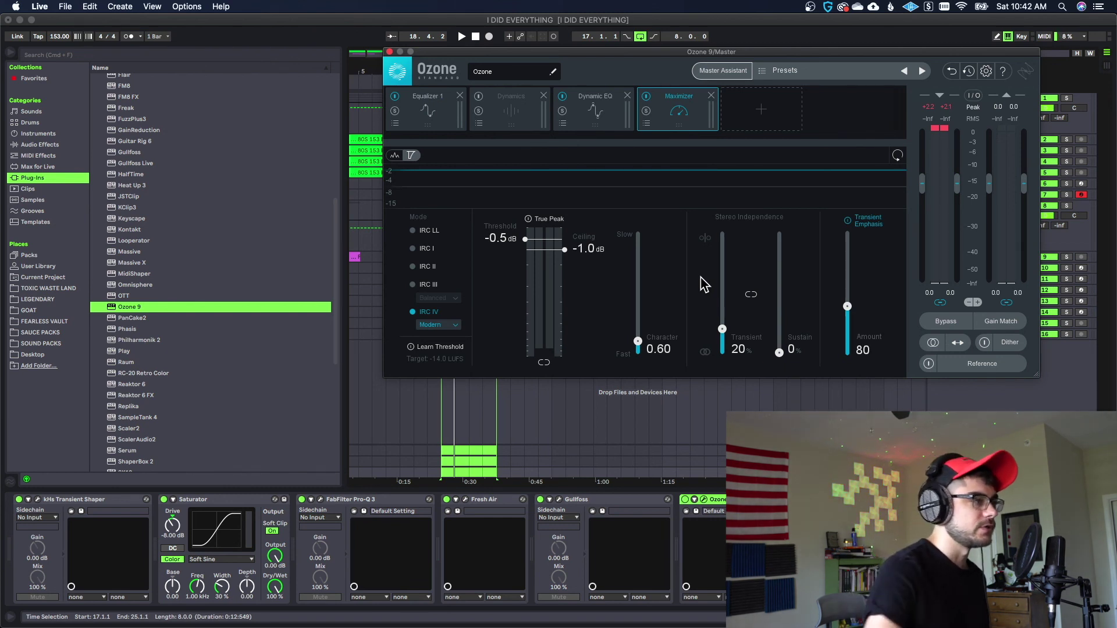
Move the Ozone Maximizer threshold from -0.5 dB to about -1.6 dB while the beat plays.
key("space")
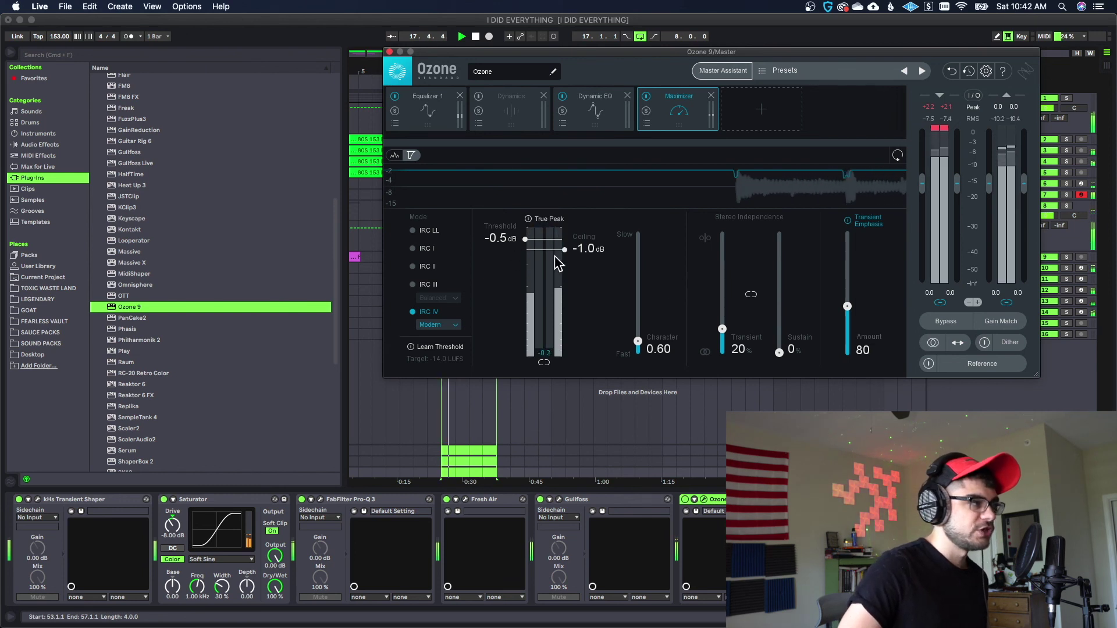
key("space")
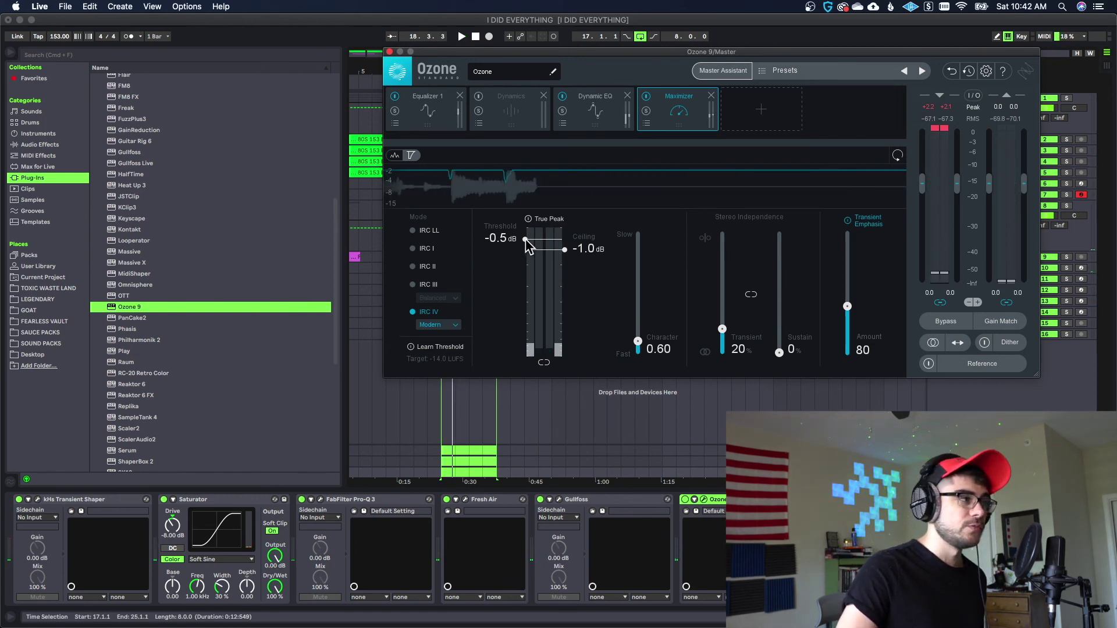
left_click_drag(525, 239, 529, 288)
key("space")
key("space")
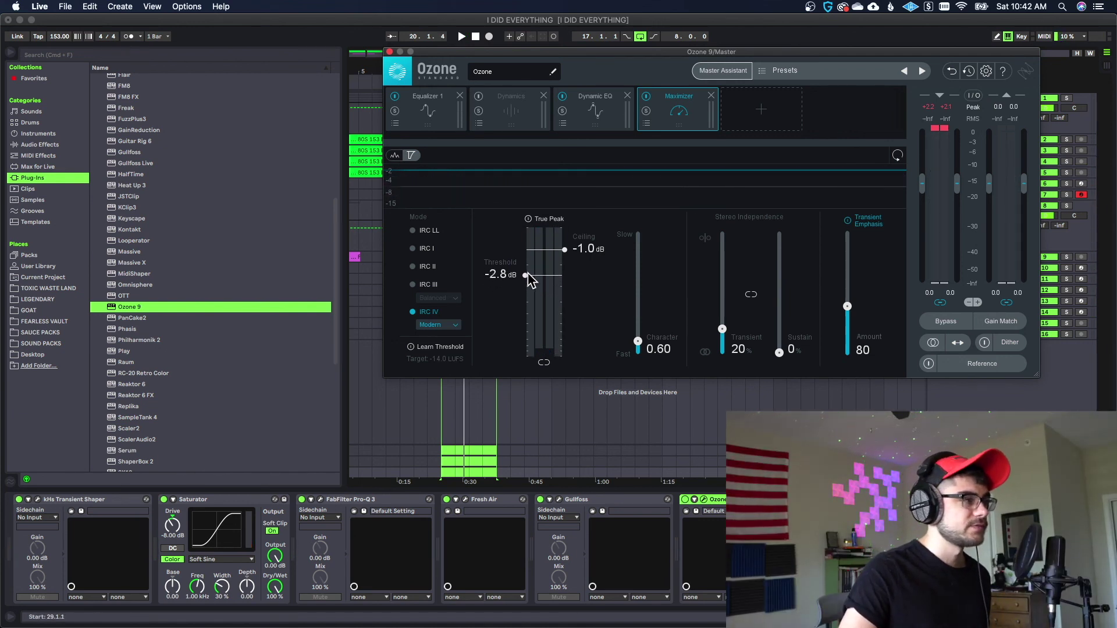
key("space")
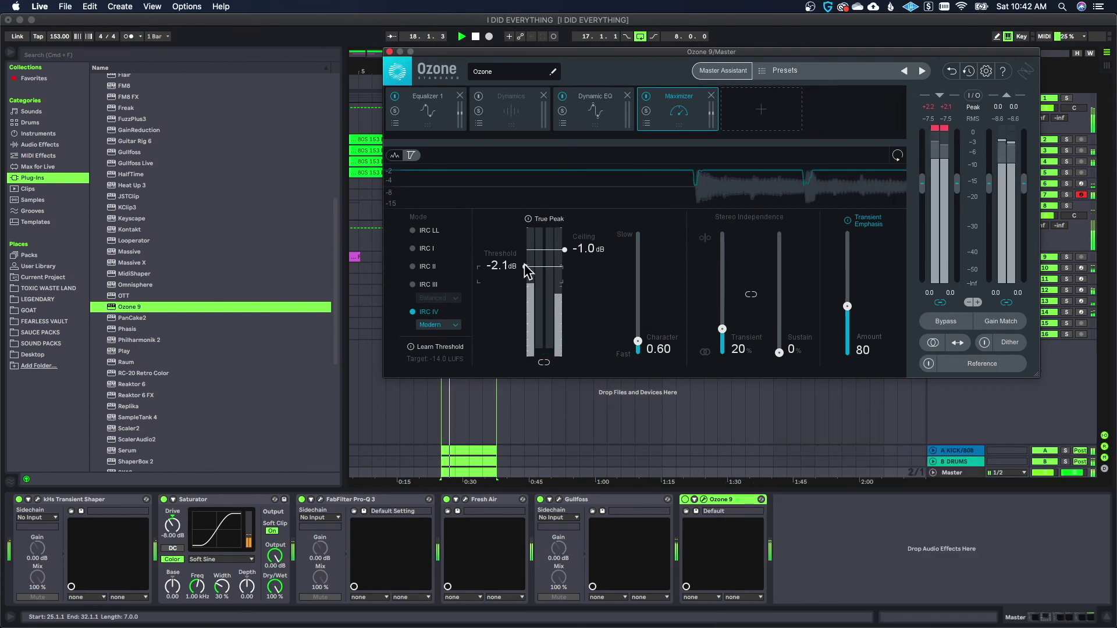